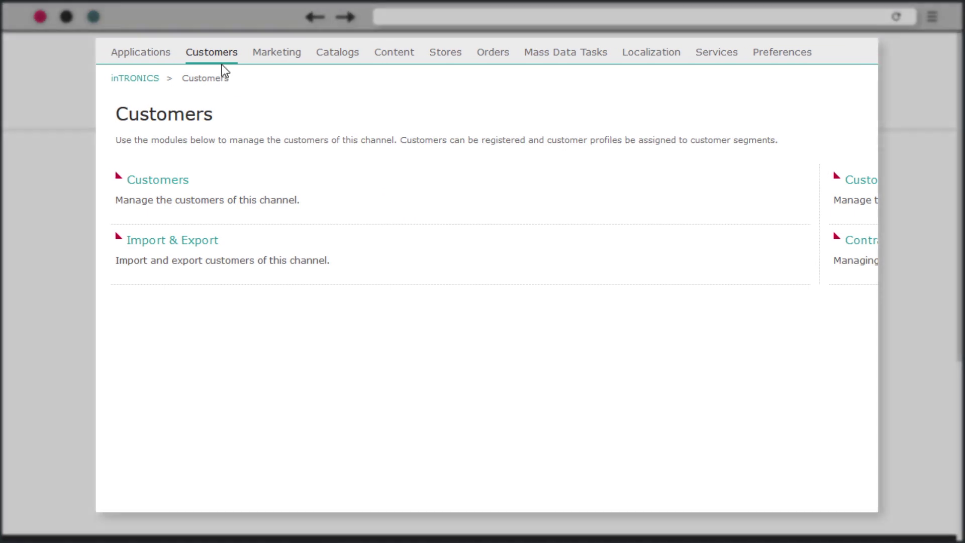
Inspect the Students segment's Price Lists and Customers tabs, then list the inTRONICS catalog views.
click(221, 103)
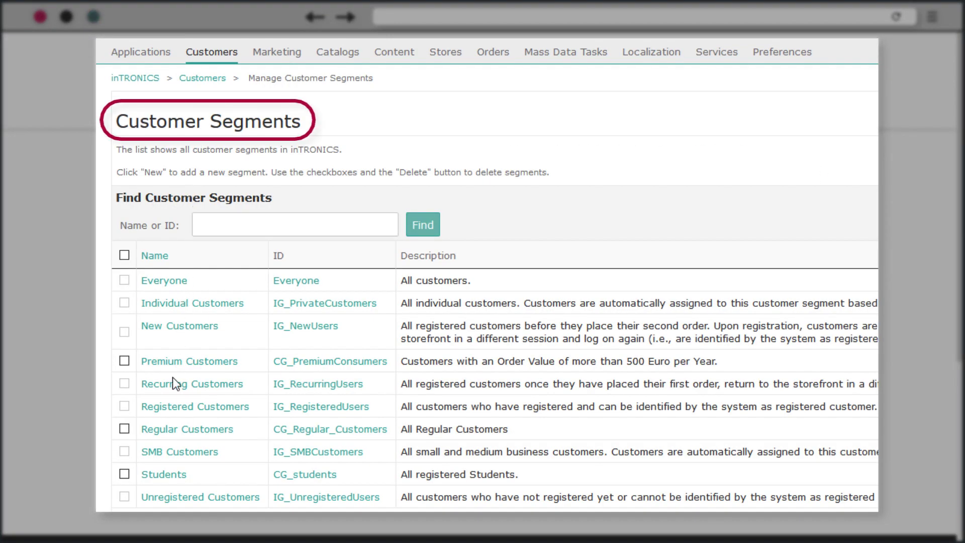
click(164, 474)
click(262, 115)
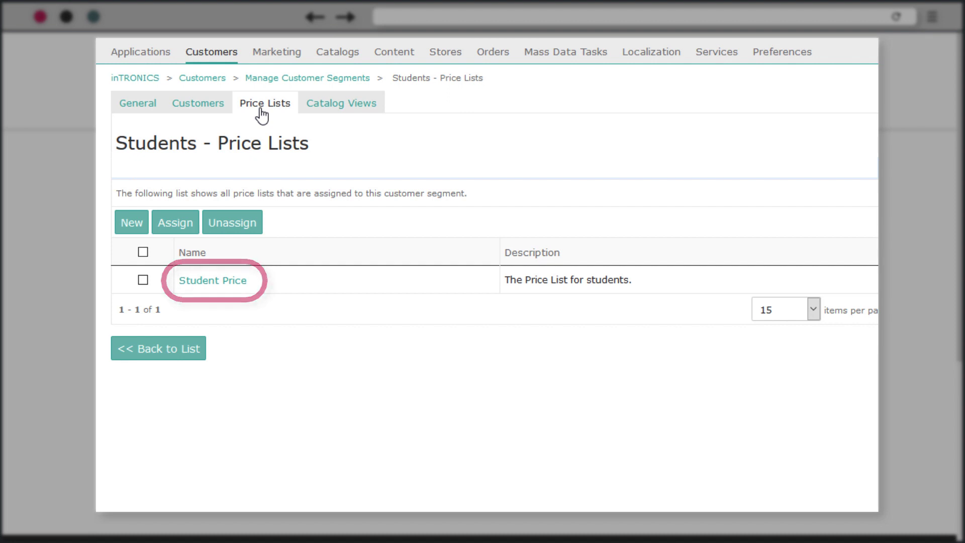
click(193, 111)
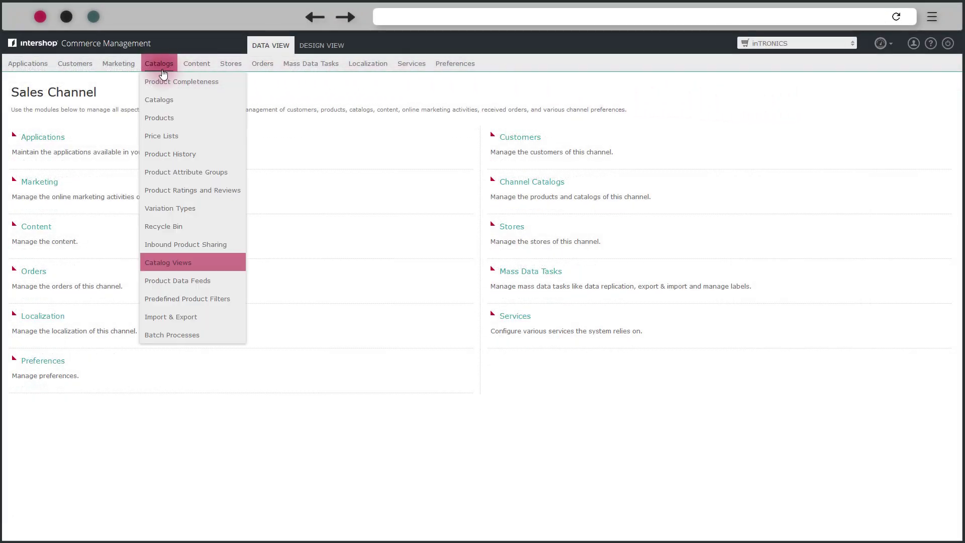
mouse_move(337, 51)
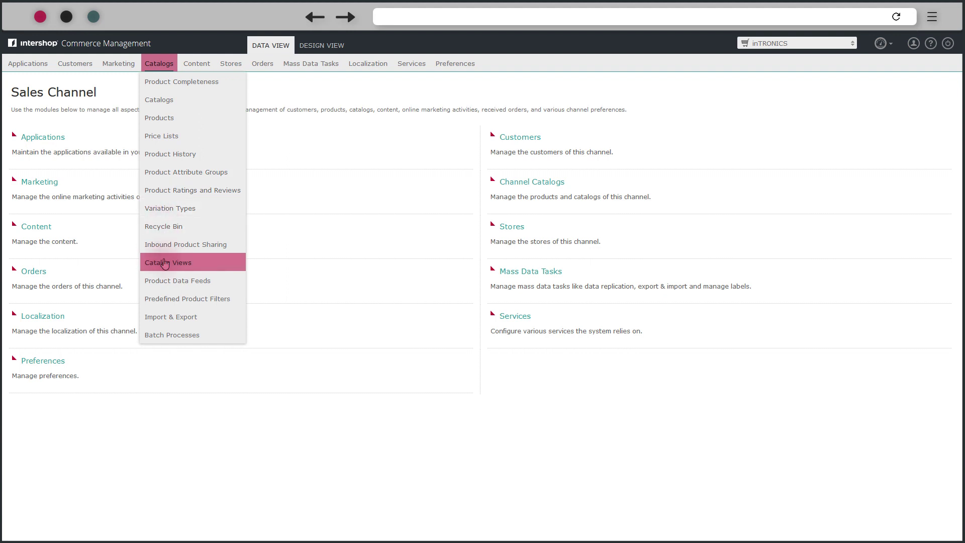
click(165, 264)
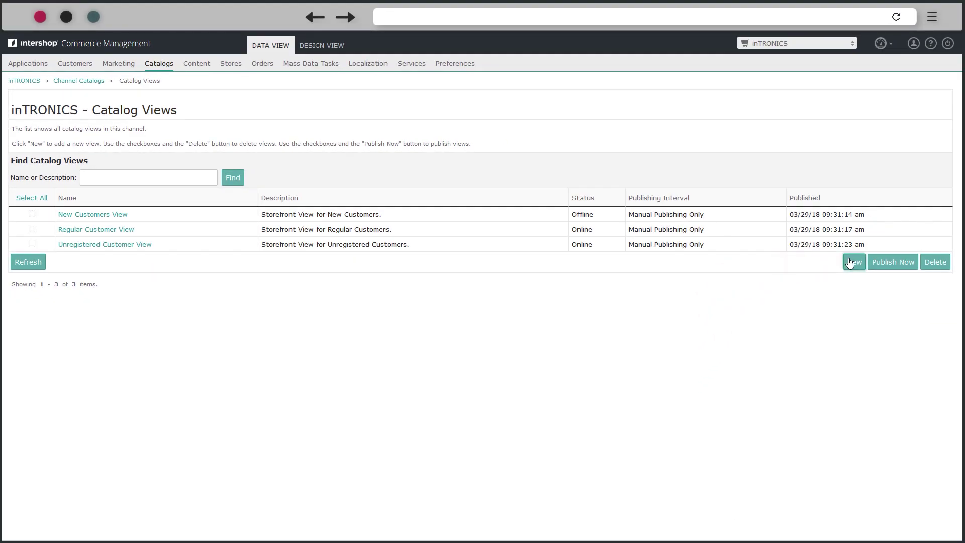
Create a 'Students' catalog view with description 'Catalog View for our Students.'.
click(853, 263)
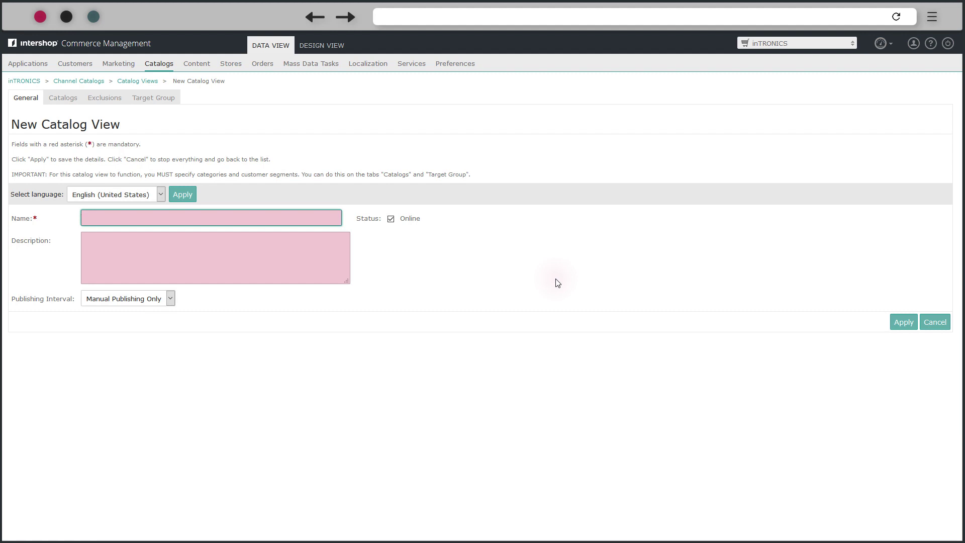
text(Students)
key(Tab)
text(Catalog View for our Students.)
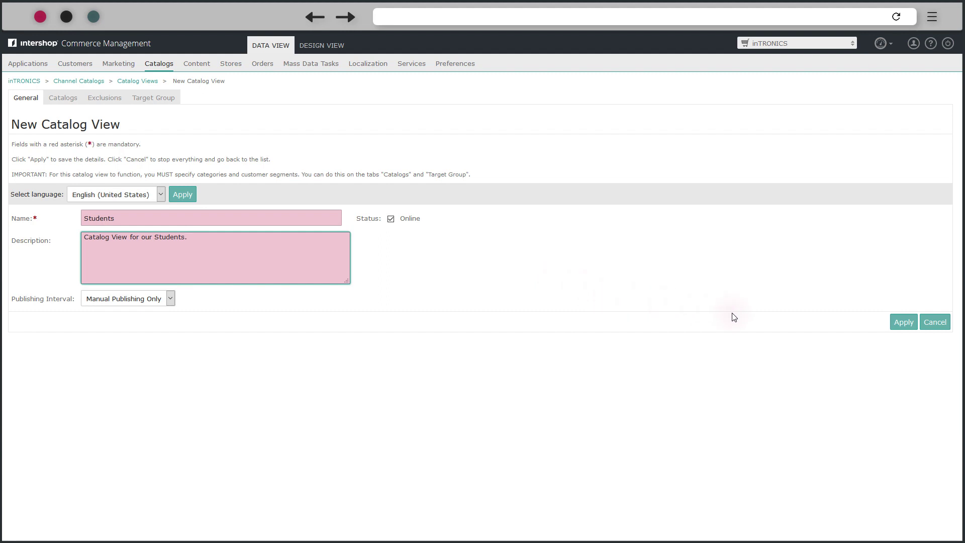
click(902, 326)
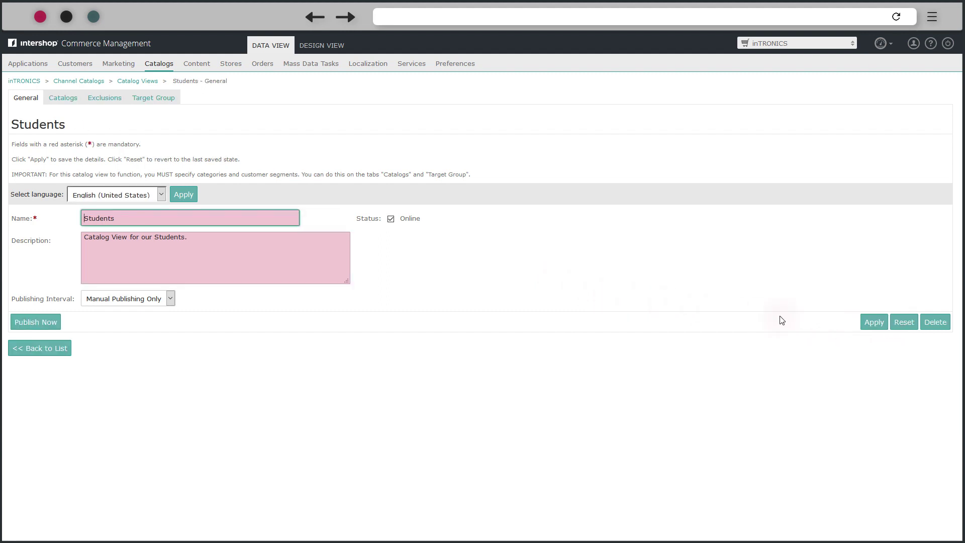
Include Computers, Entertainment, Students Special, and Specials' Gift Cards & Certificates and Top Sellers.
click(62, 101)
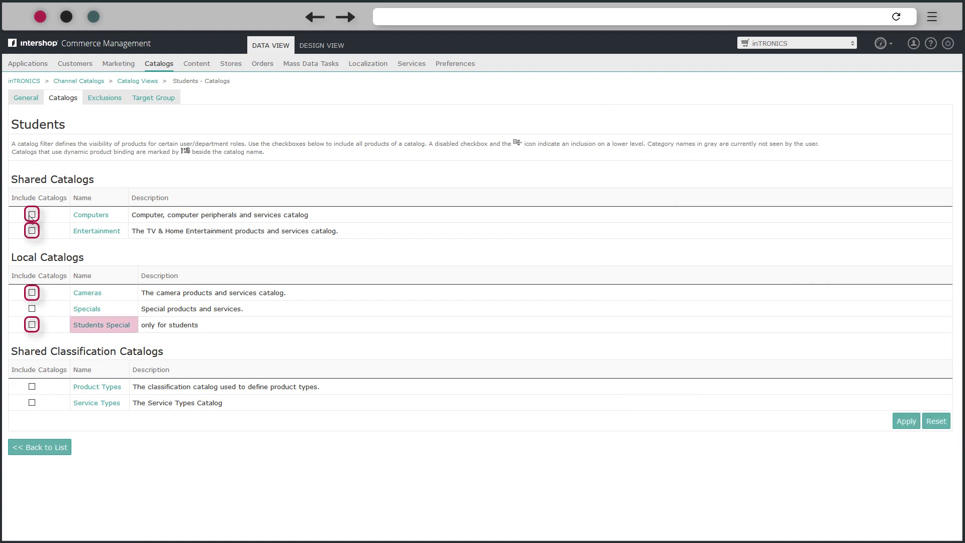
click(32, 215)
click(32, 325)
click(87, 309)
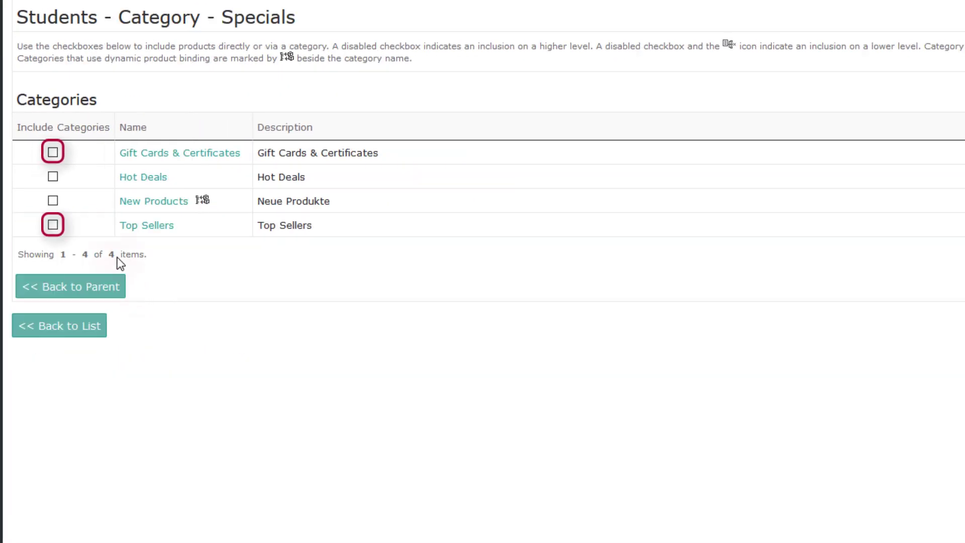
click(53, 154)
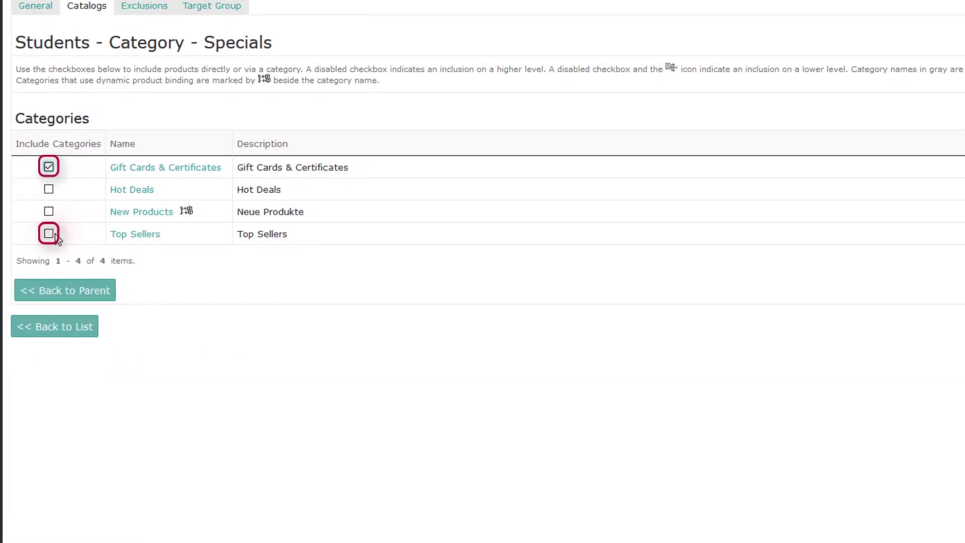
click(48, 234)
click(902, 305)
Include the Product Types and Service Types classification catalogs and apply the inclusions.
click(63, 305)
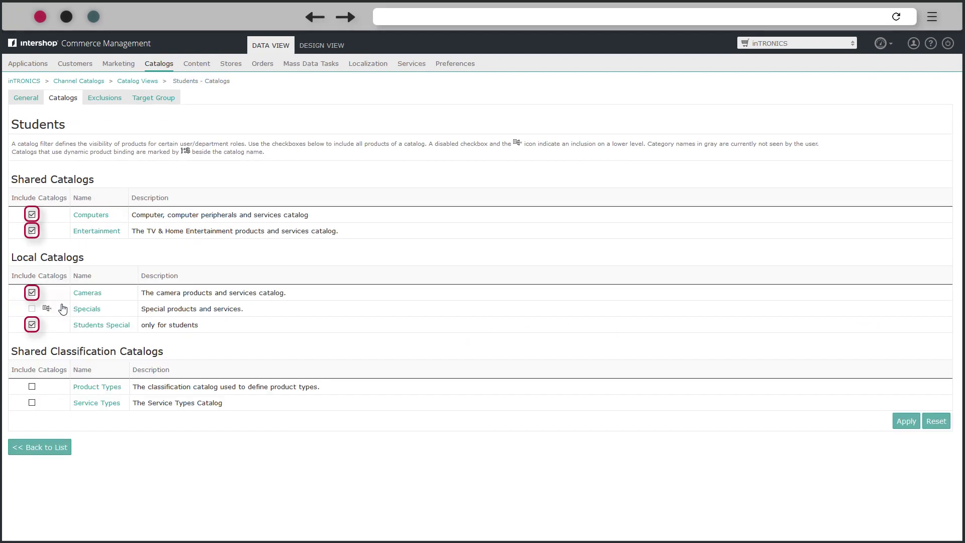
click(32, 387)
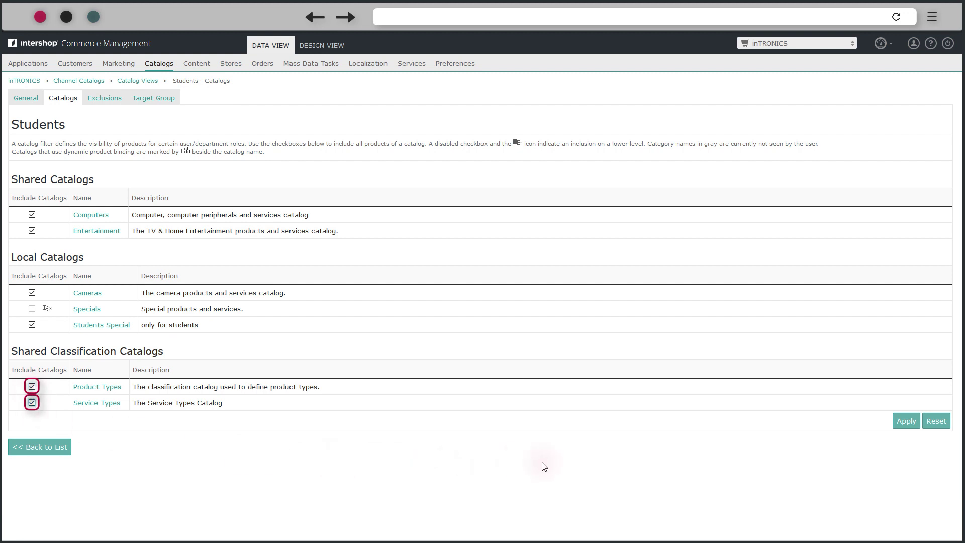
click(905, 421)
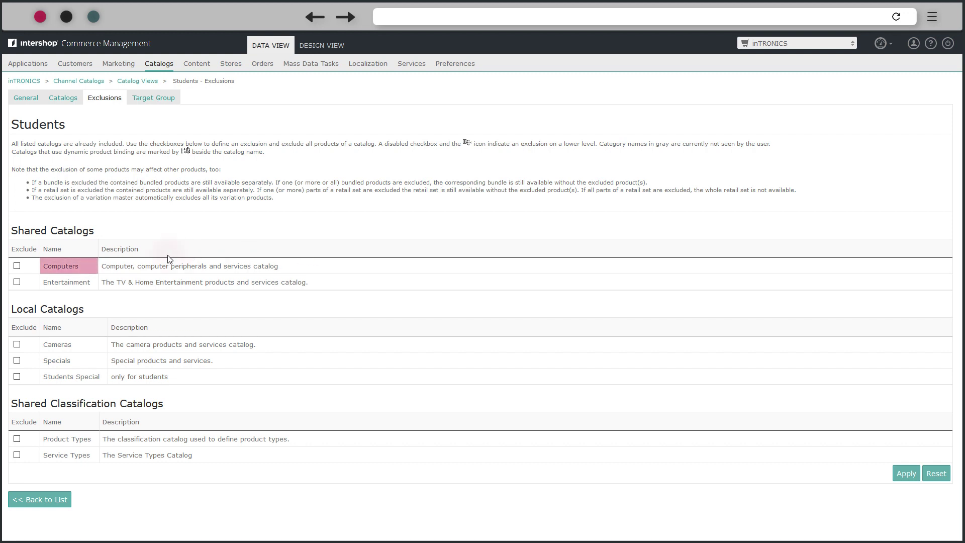
Exclude the Tablets category under Computers from the Students view.
click(58, 266)
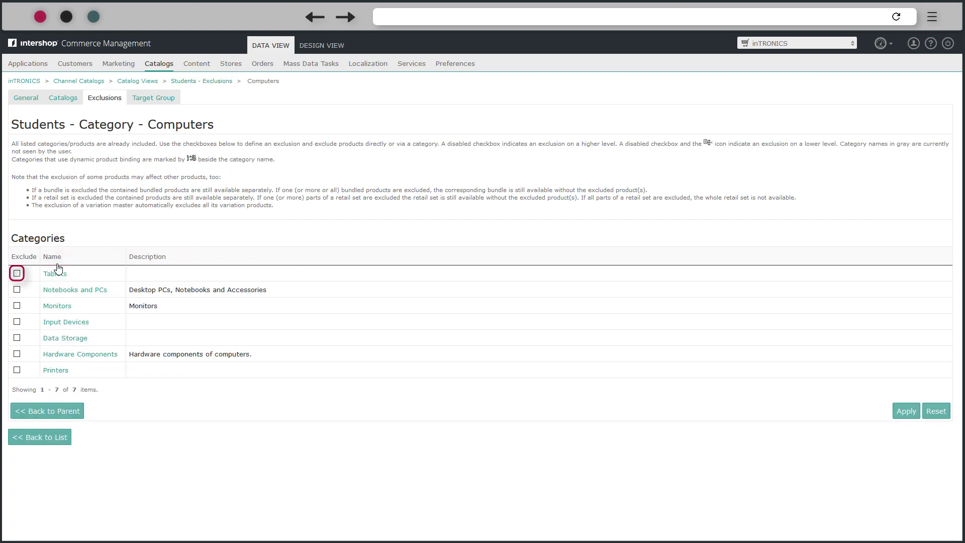
click(17, 274)
click(68, 414)
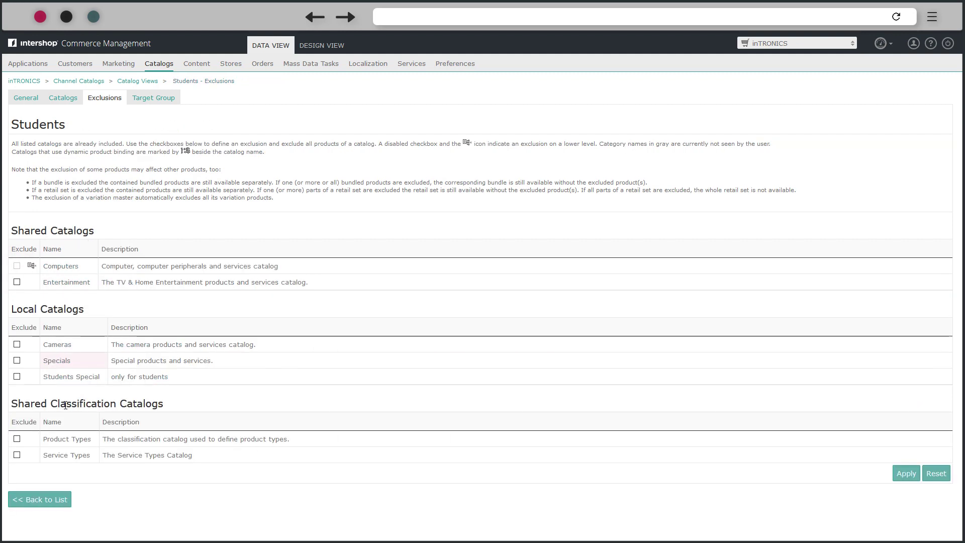
Exclude Gift Card $25 and $50 under Specials > Gift Cards & Certificates.
click(61, 362)
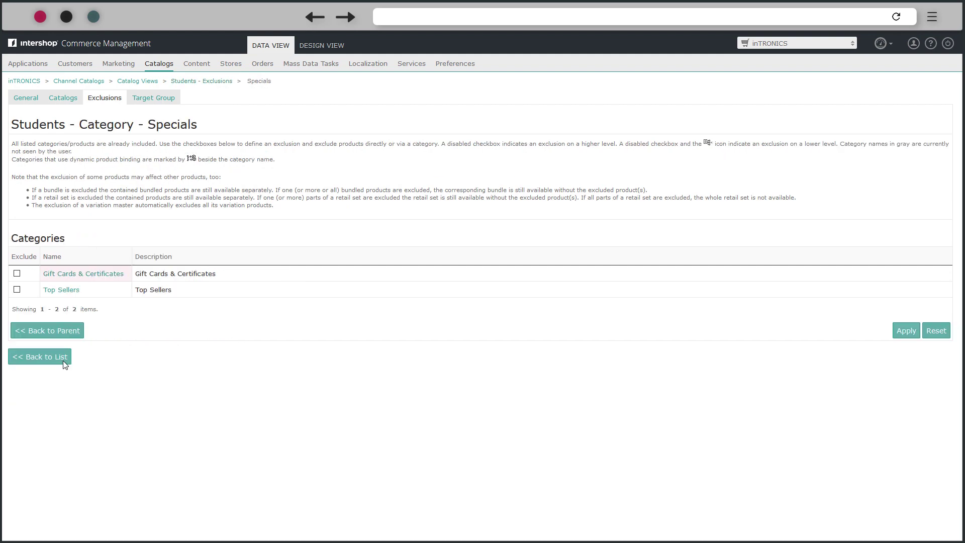
click(101, 274)
click(24, 346)
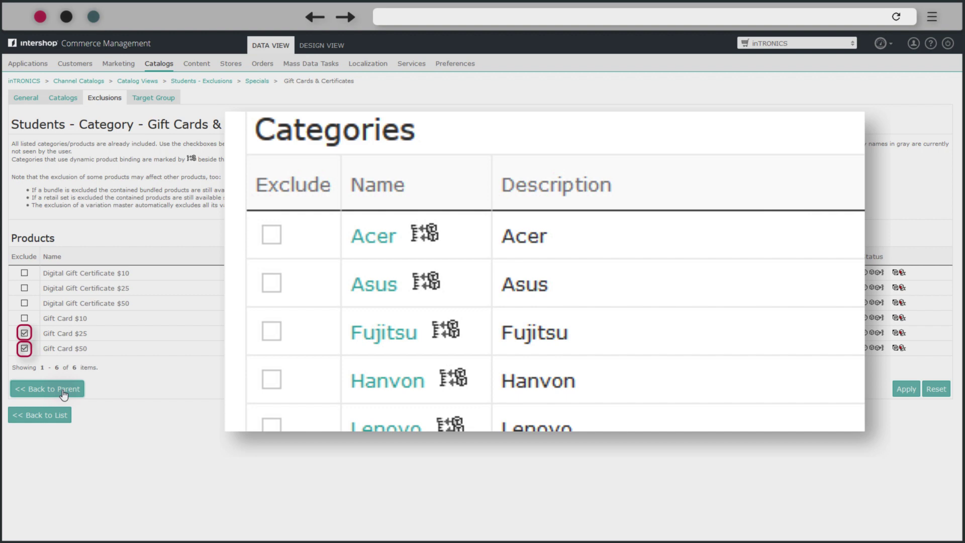
click(50, 390)
click(55, 390)
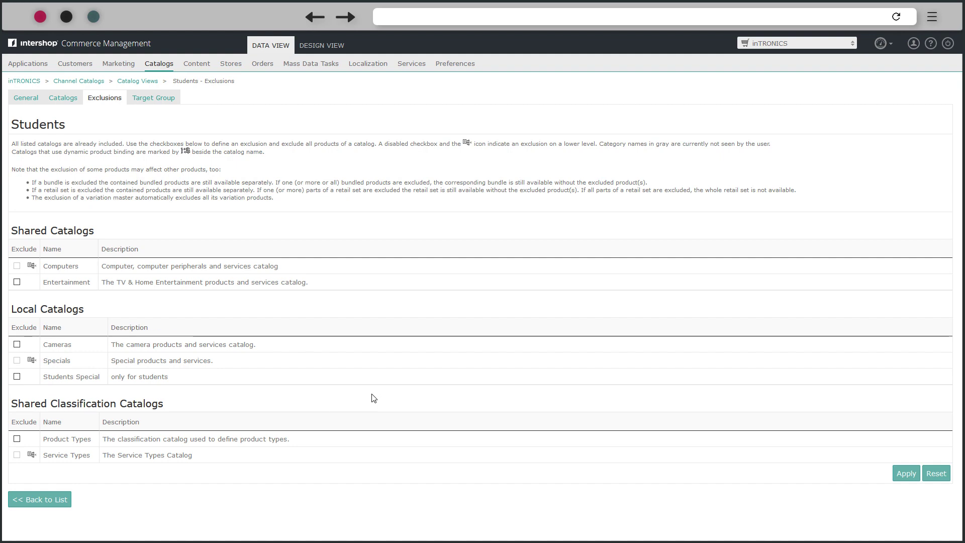
Assign the Students customer segment (CG_students) as the view's target group.
click(160, 99)
click(32, 185)
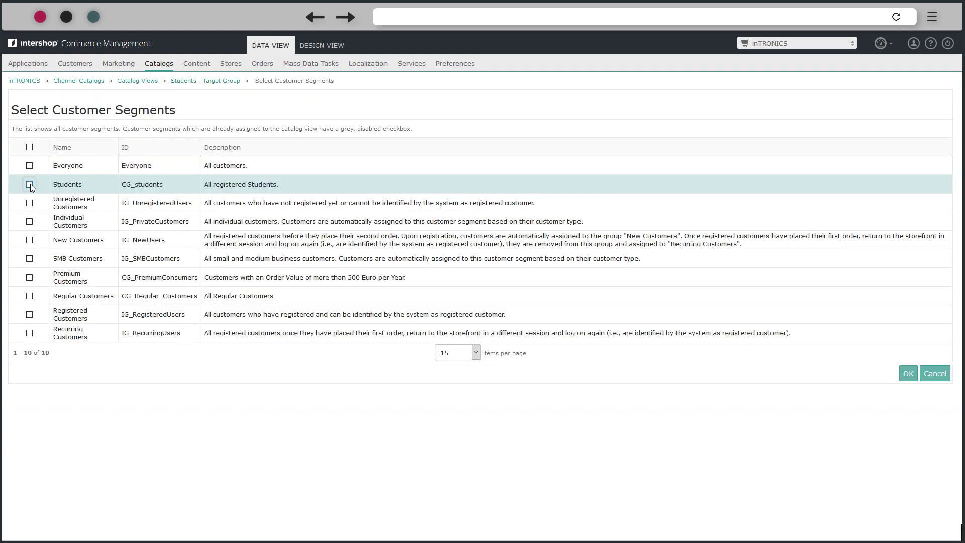
click(30, 184)
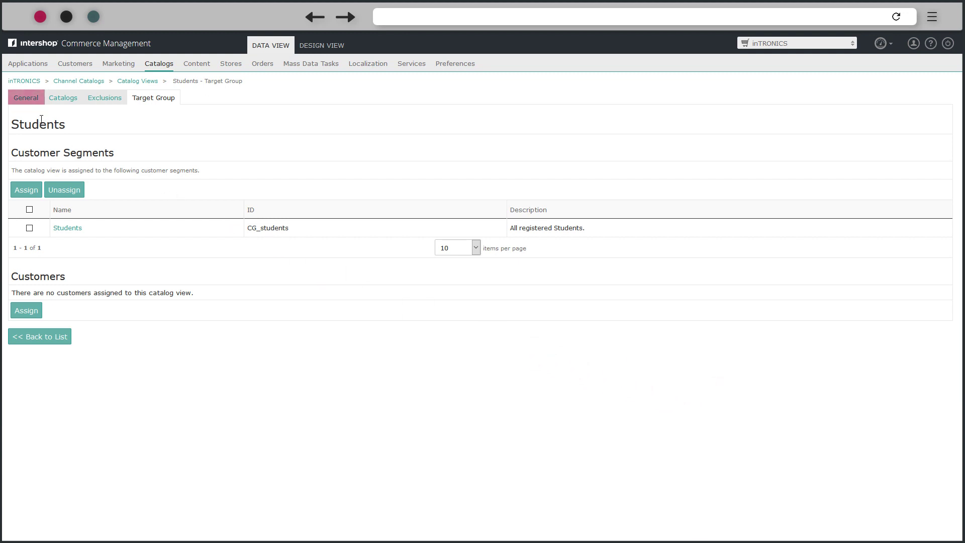
Publish the Students view now and confirm it shows Online in the catalog views list.
click(21, 102)
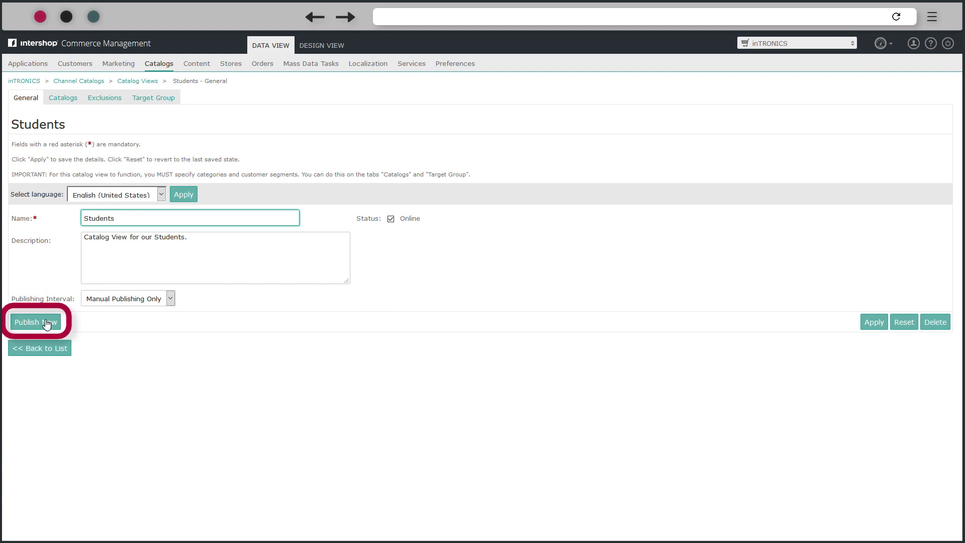
click(25, 323)
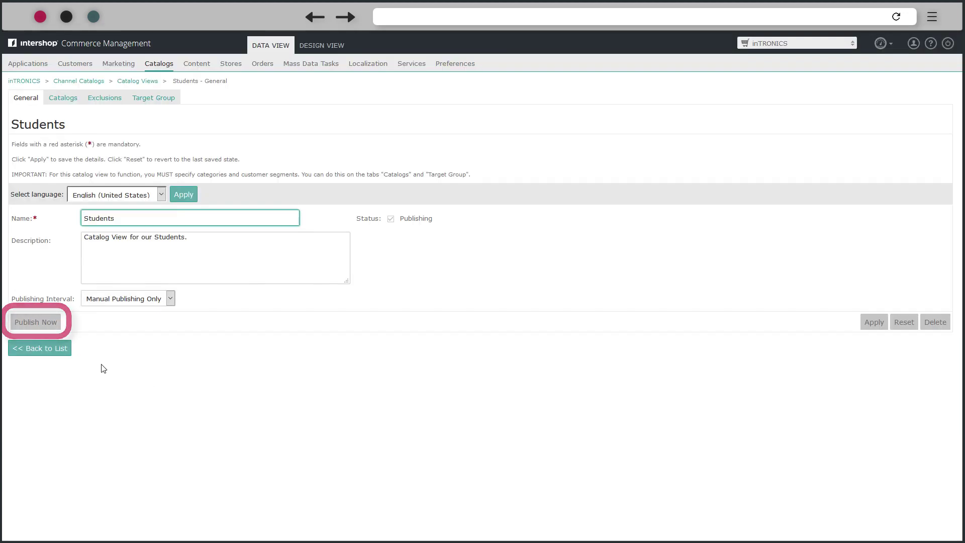
click(65, 351)
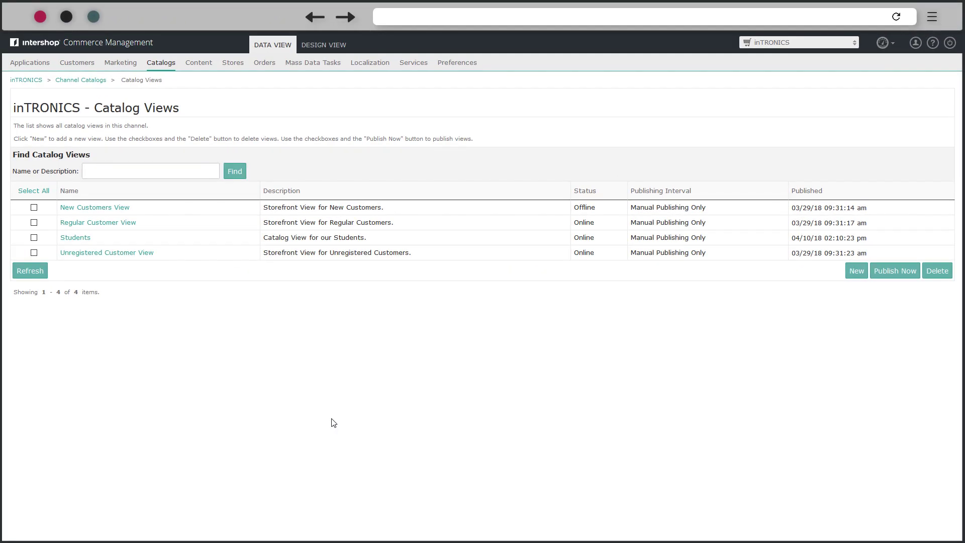
click(333, 422)
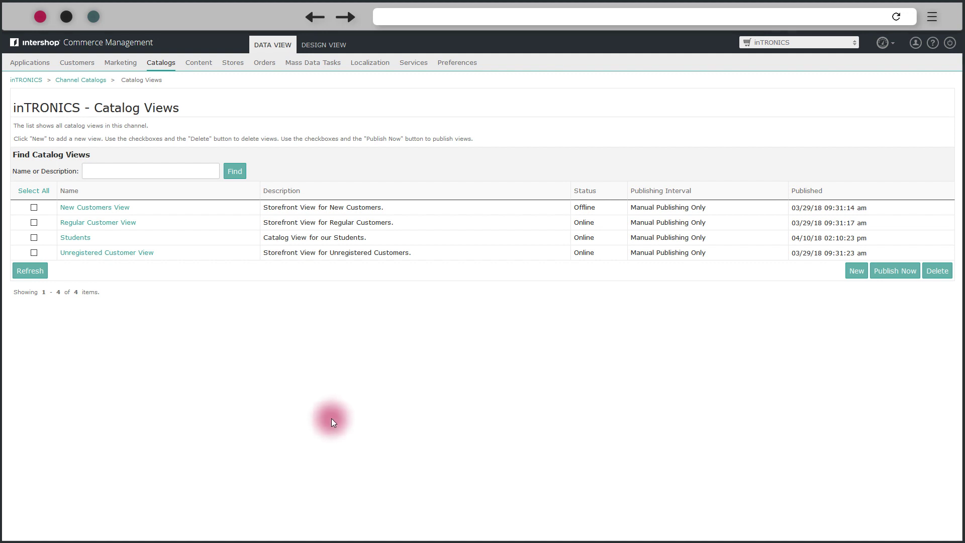
Add the Catalog View Filter attribute to the product-search-idx-en_US index.
click(316, 63)
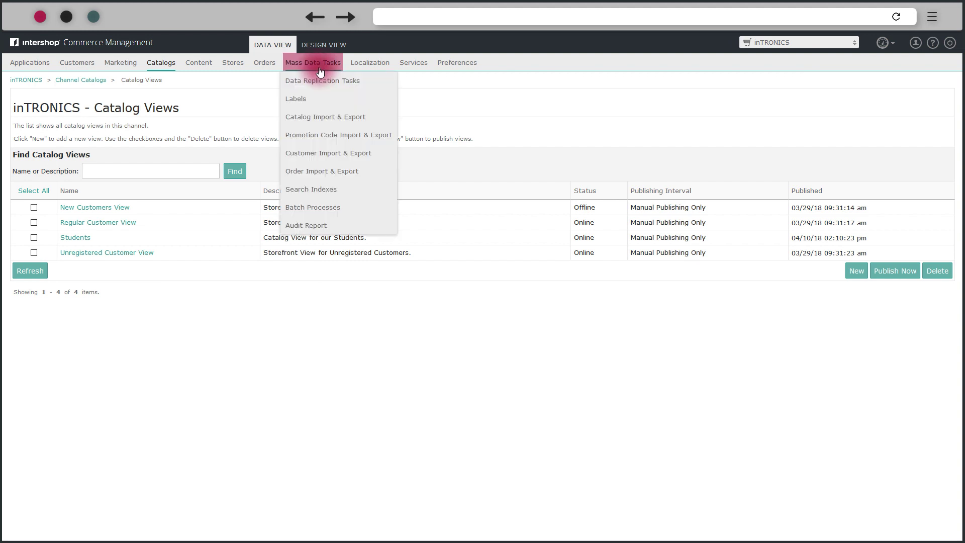
click(322, 190)
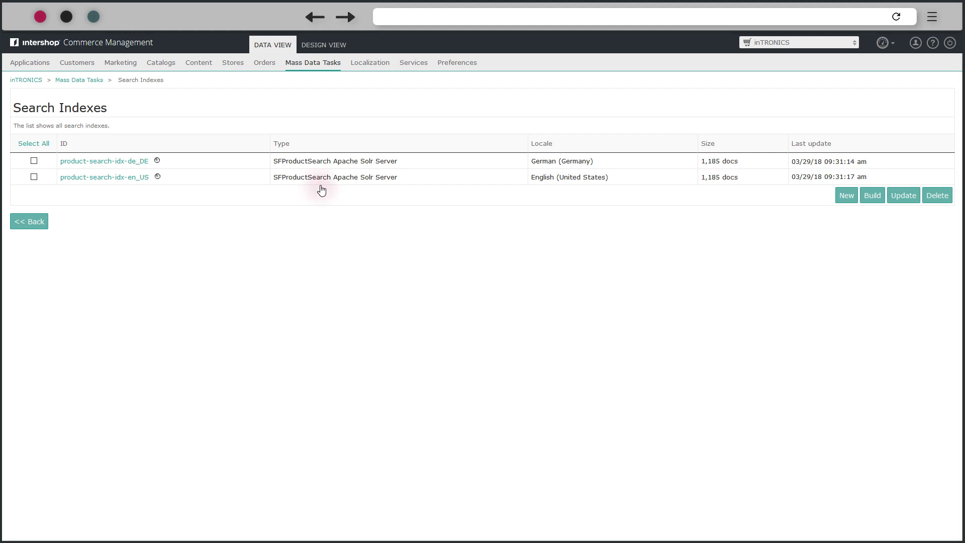
click(131, 179)
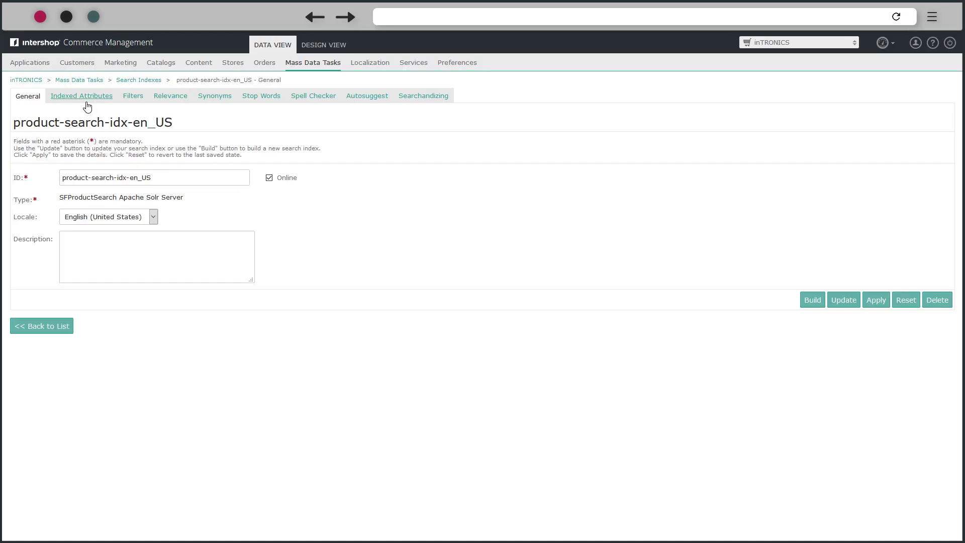
click(87, 100)
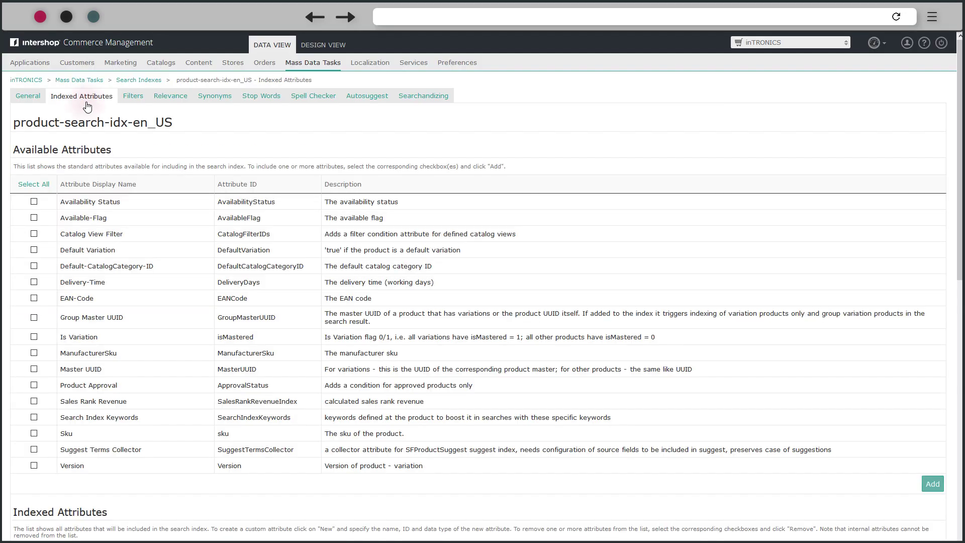
click(34, 234)
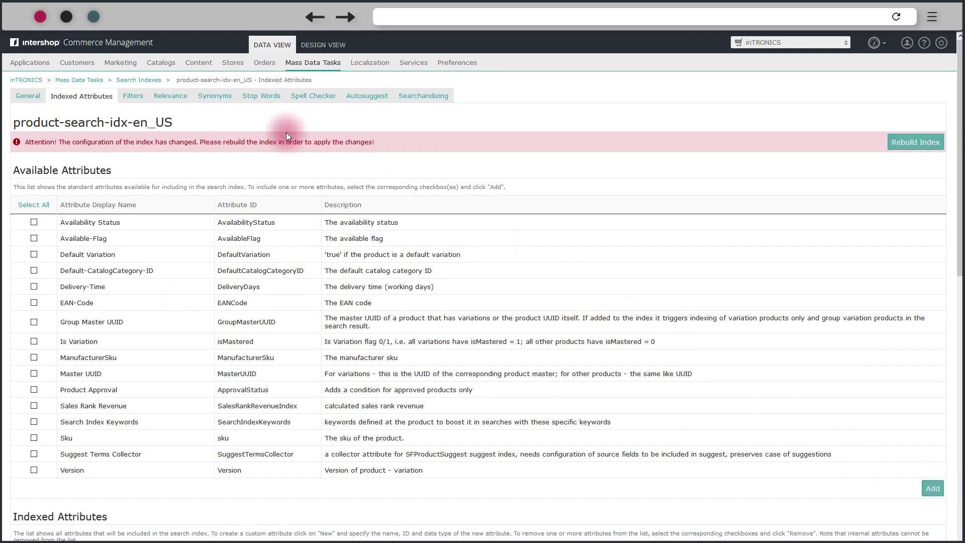
click(139, 80)
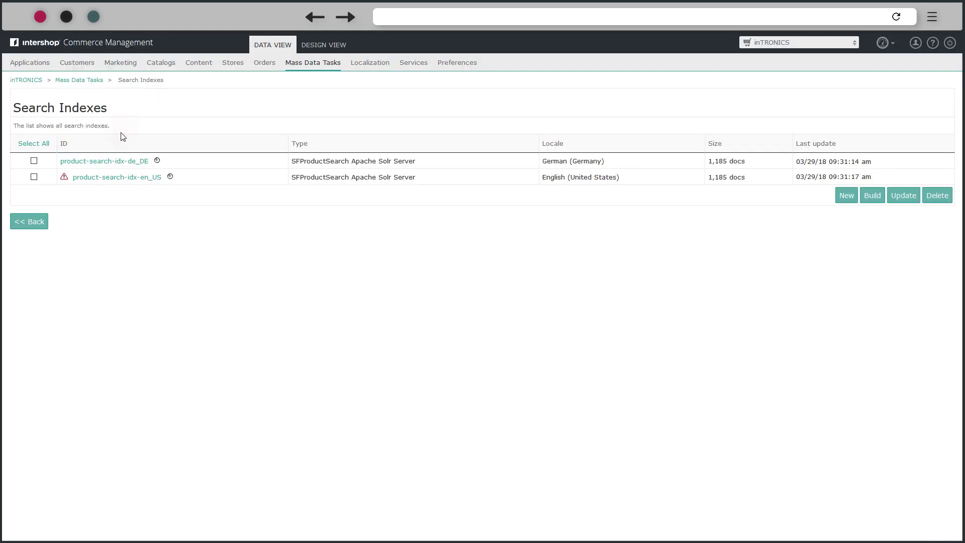
Add the Catalog View Filter attribute to the product-search-idx-de_DE index.
click(100, 162)
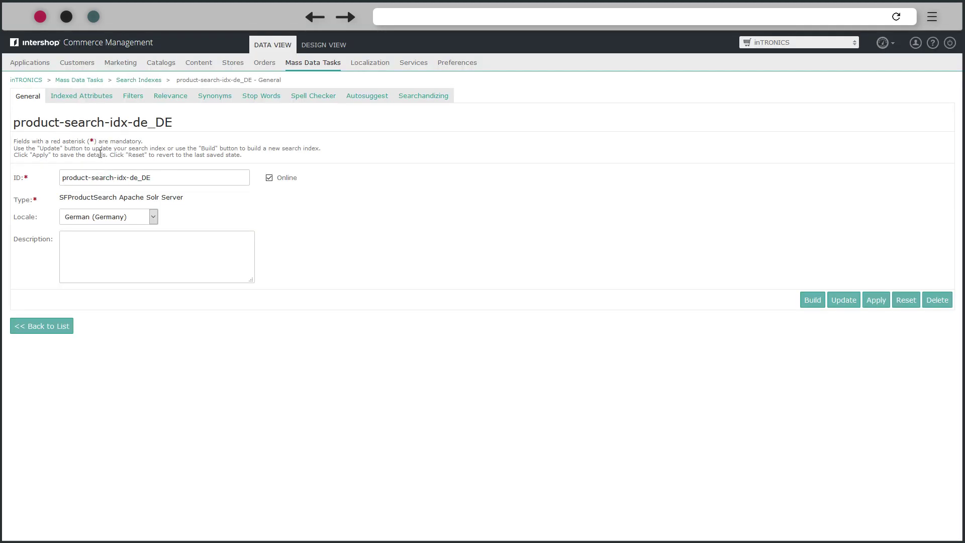
click(82, 100)
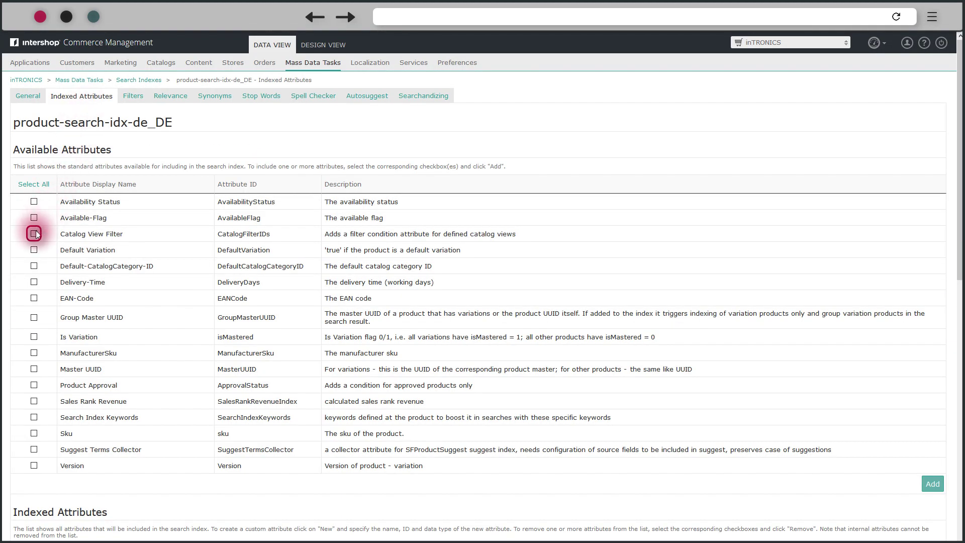
click(932, 483)
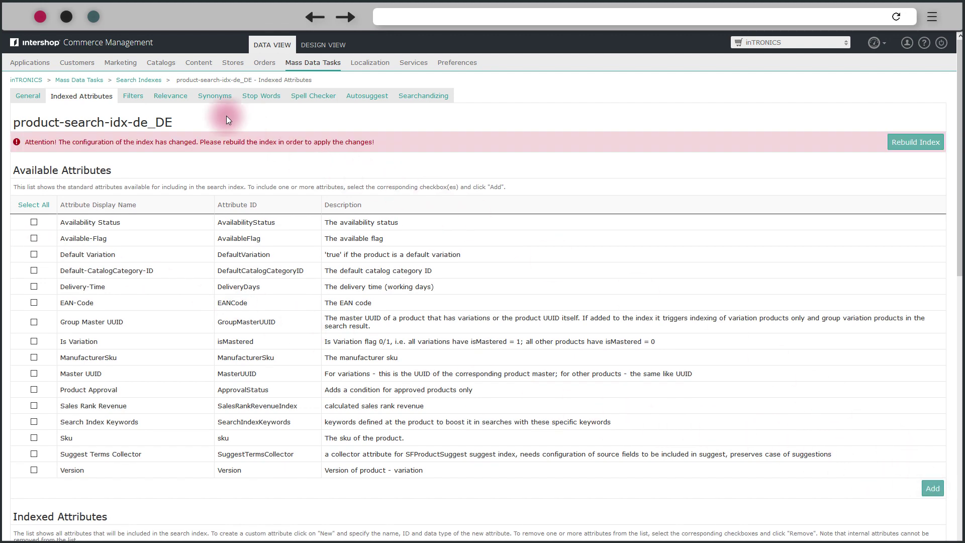
Select both product search indexes and rebuild them.
click(140, 80)
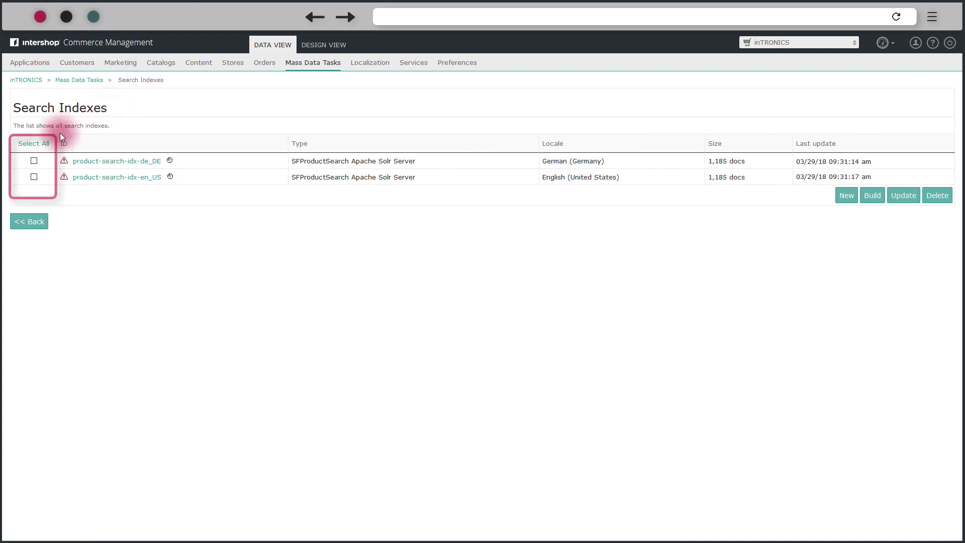
click(34, 143)
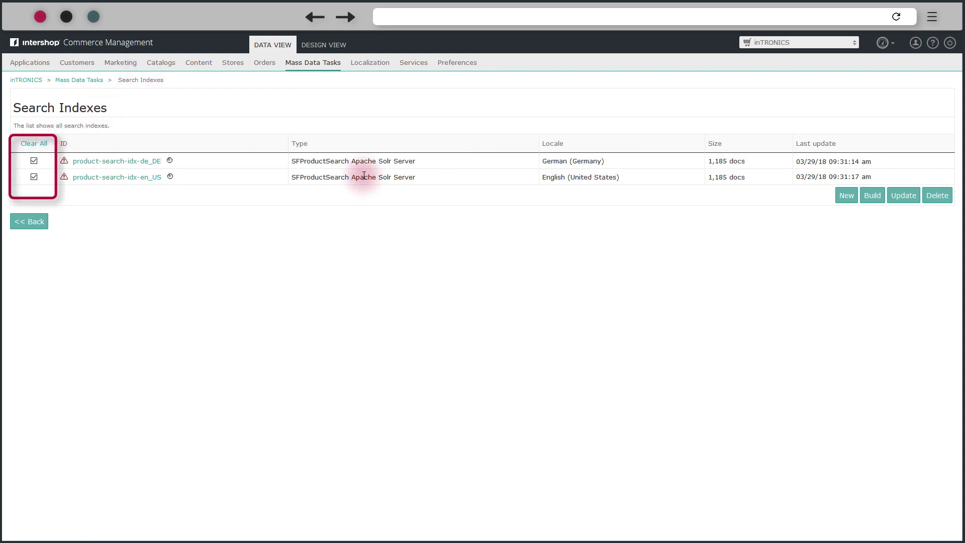
click(875, 201)
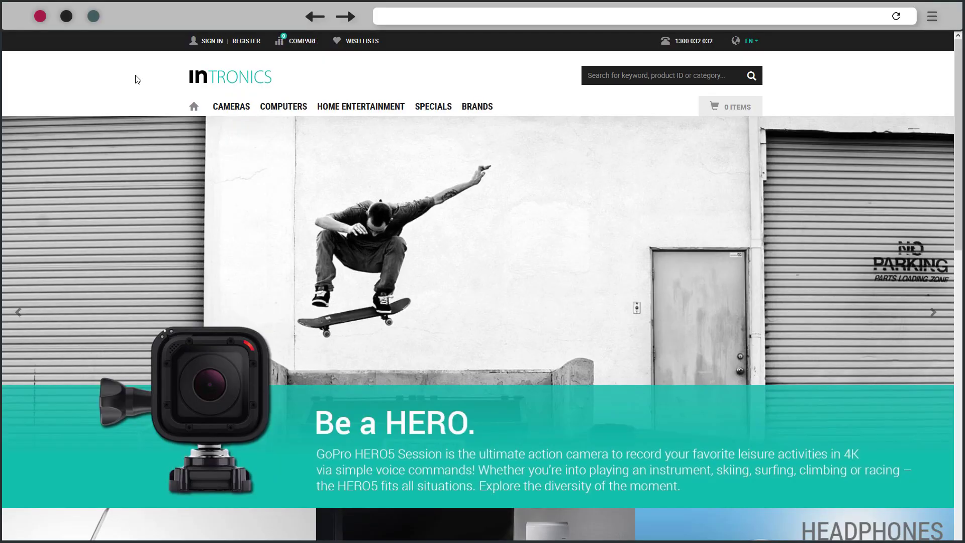
click(211, 41)
click(274, 201)
key(Tab)
click(266, 256)
mouse_move(432, 107)
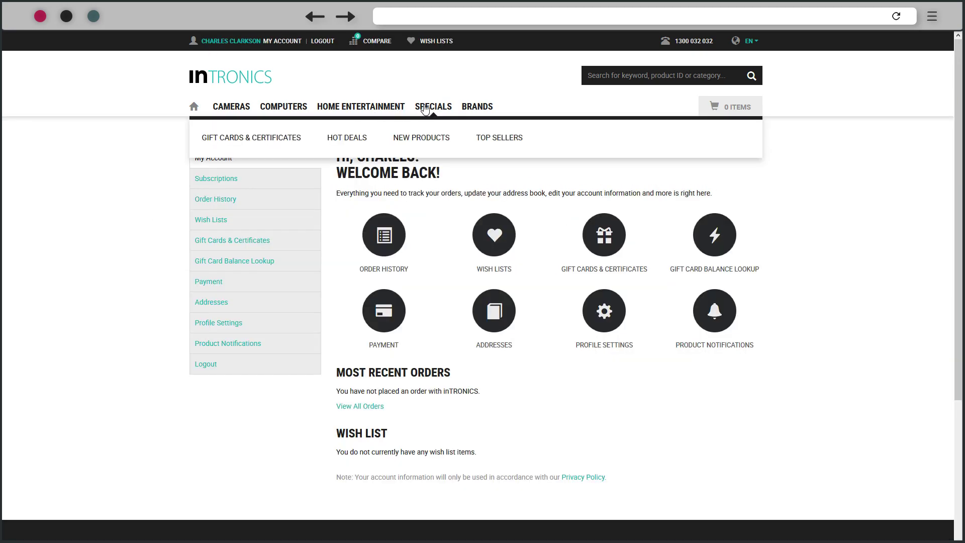
click(289, 140)
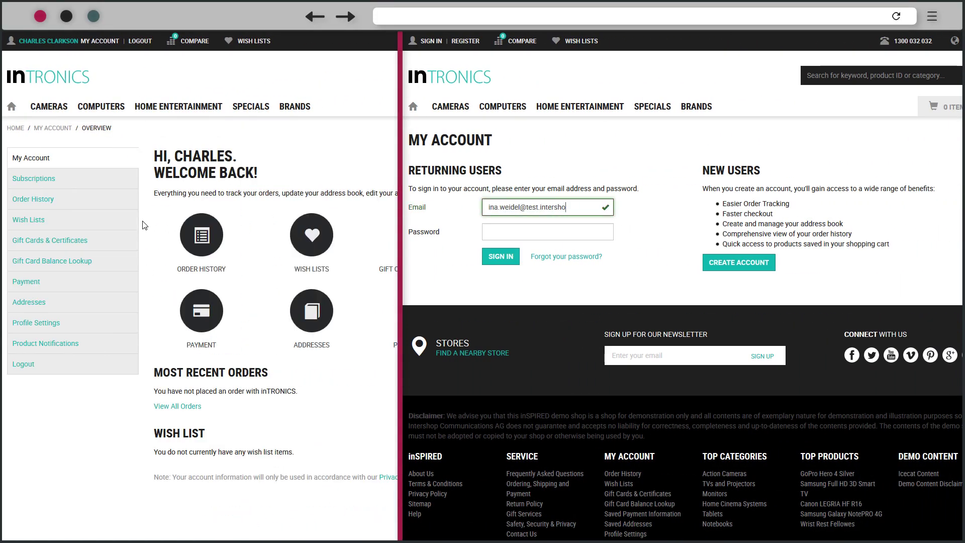
Sign in as the student in a second window and compare both customers' gift cards.
text(.intershop.de)
click(492, 258)
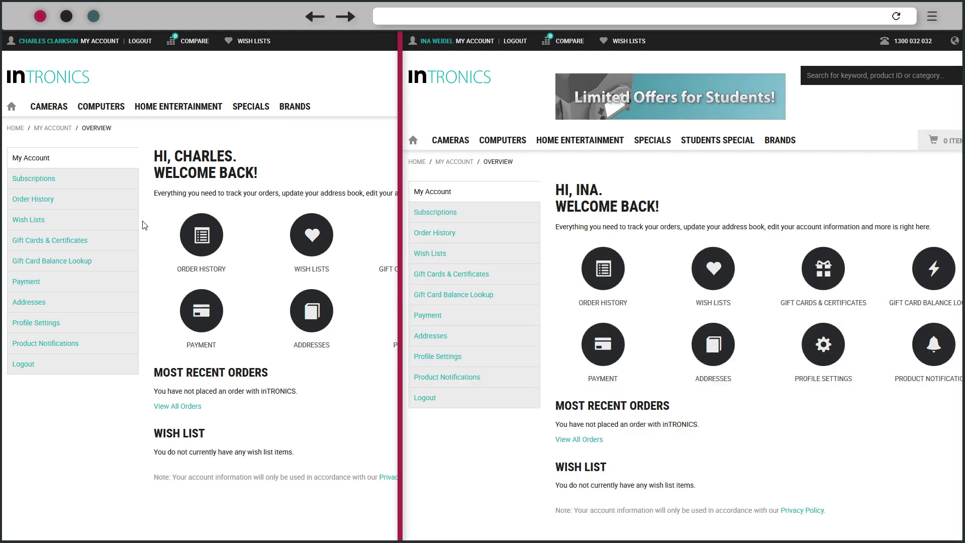
mouse_move(375, 107)
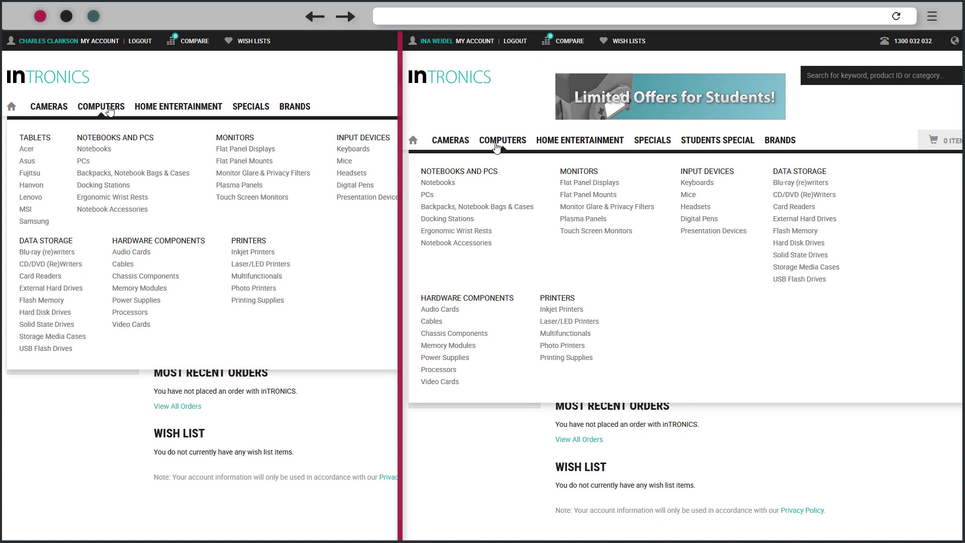
mouse_move(778, 107)
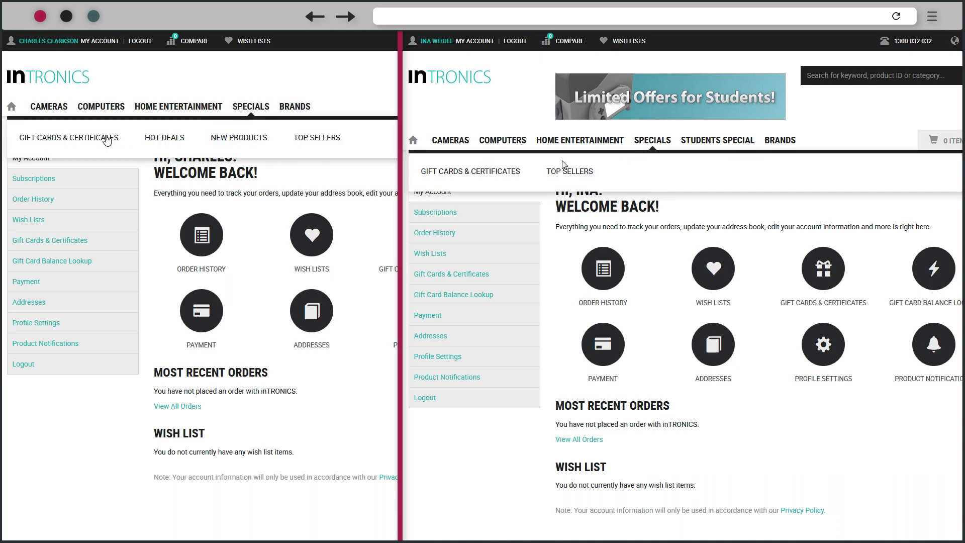
click(504, 174)
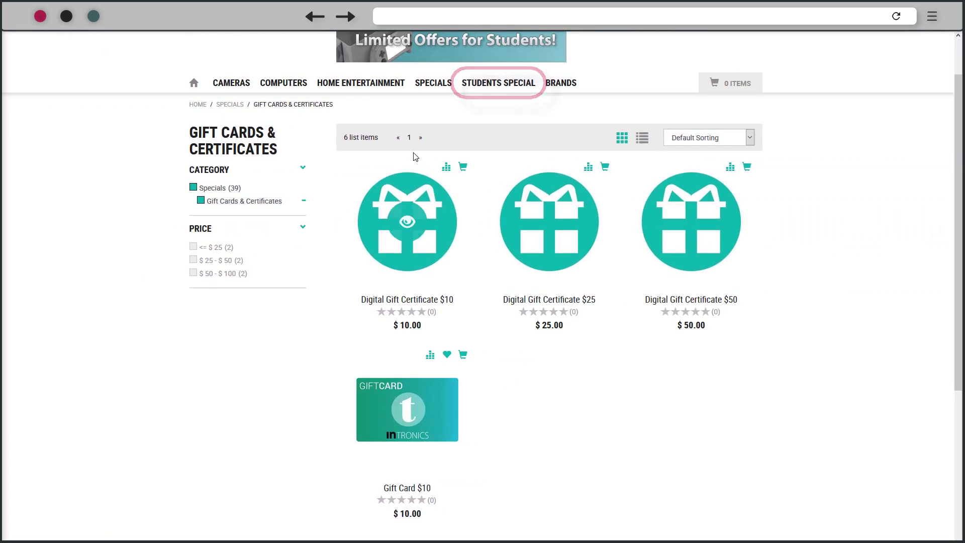
Browse Students Special and quick-view the Aktui Game Console priced at $528.94.
click(491, 89)
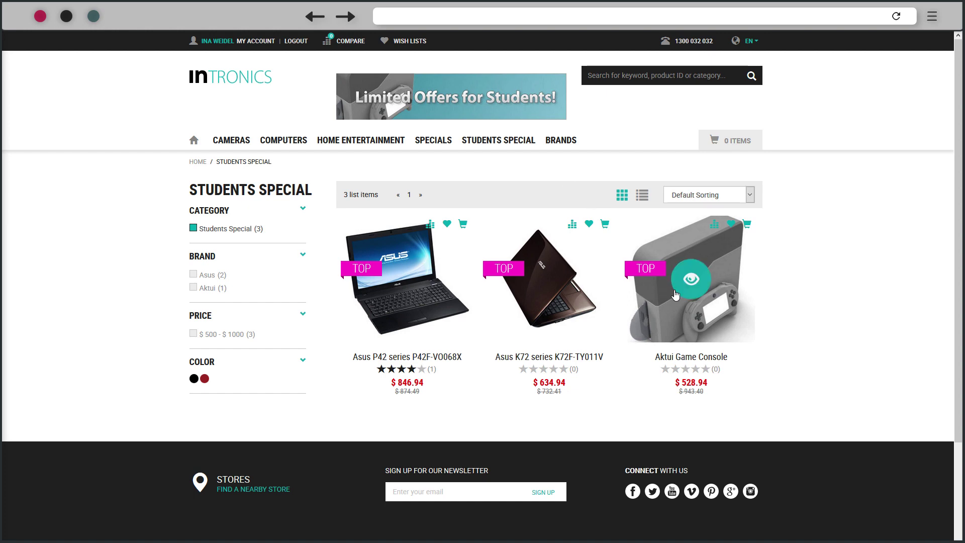
click(677, 295)
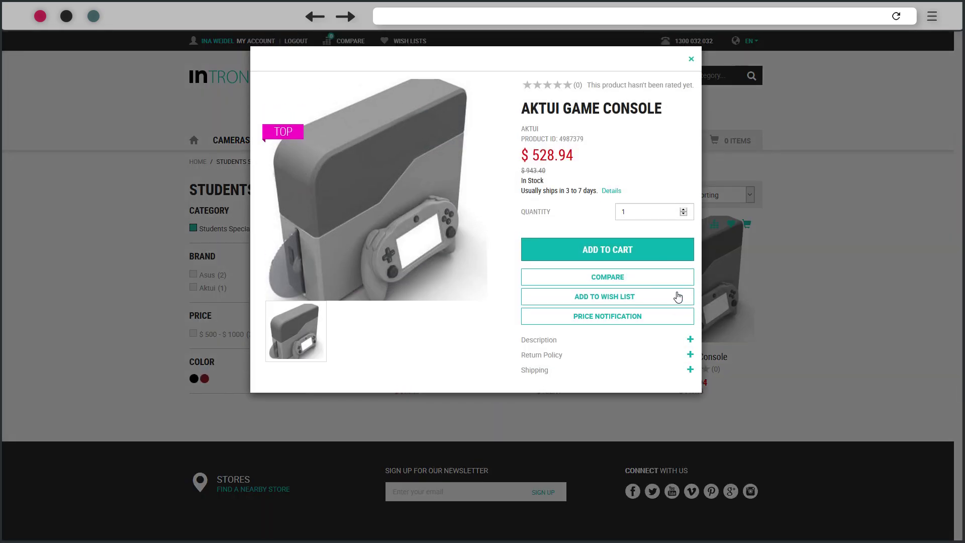
click(691, 61)
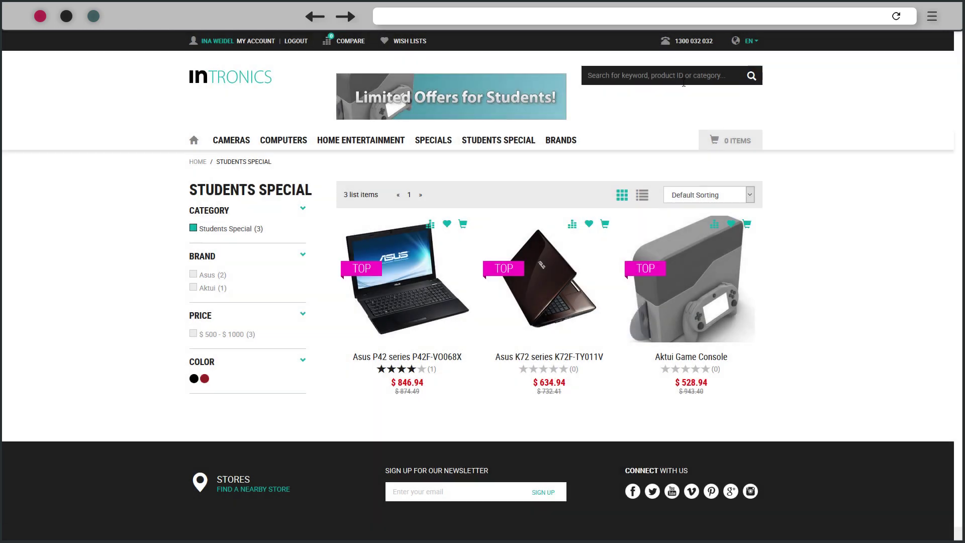